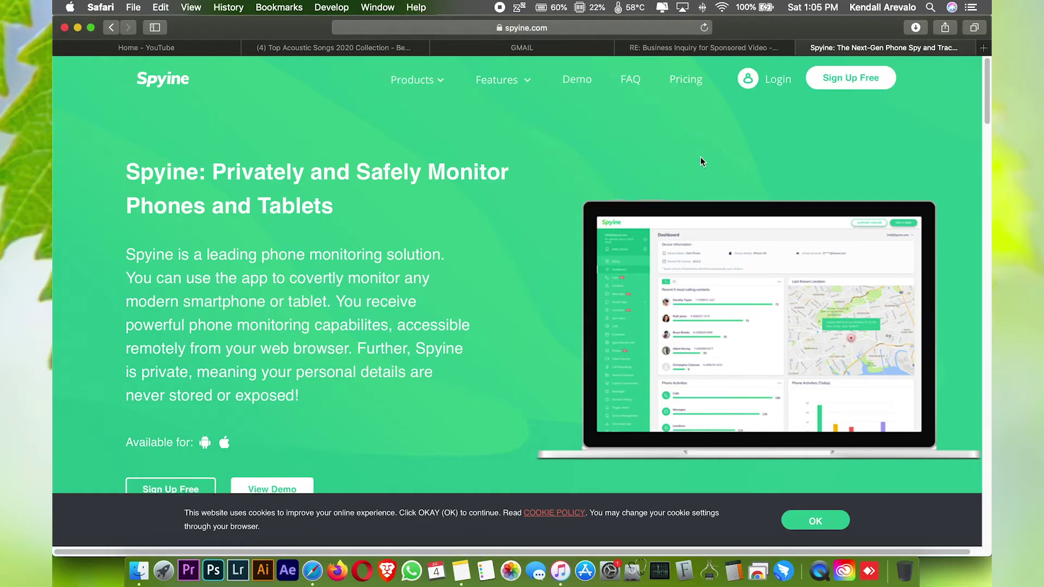
mouse_move(767, 79)
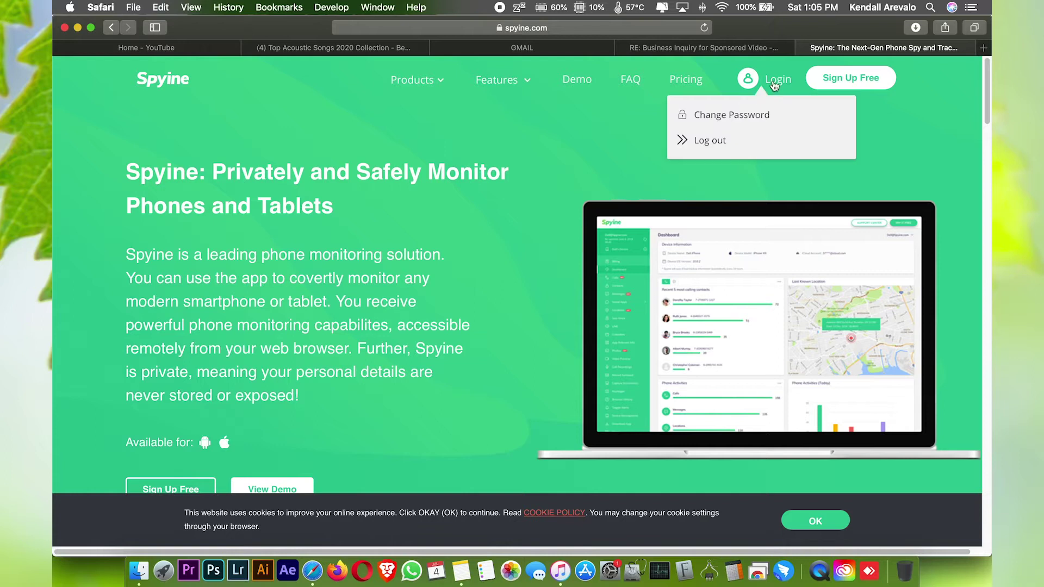
- Sign in to Spyine, dismiss Safari's save-password prompt, and choose an Apple device
click(774, 81)
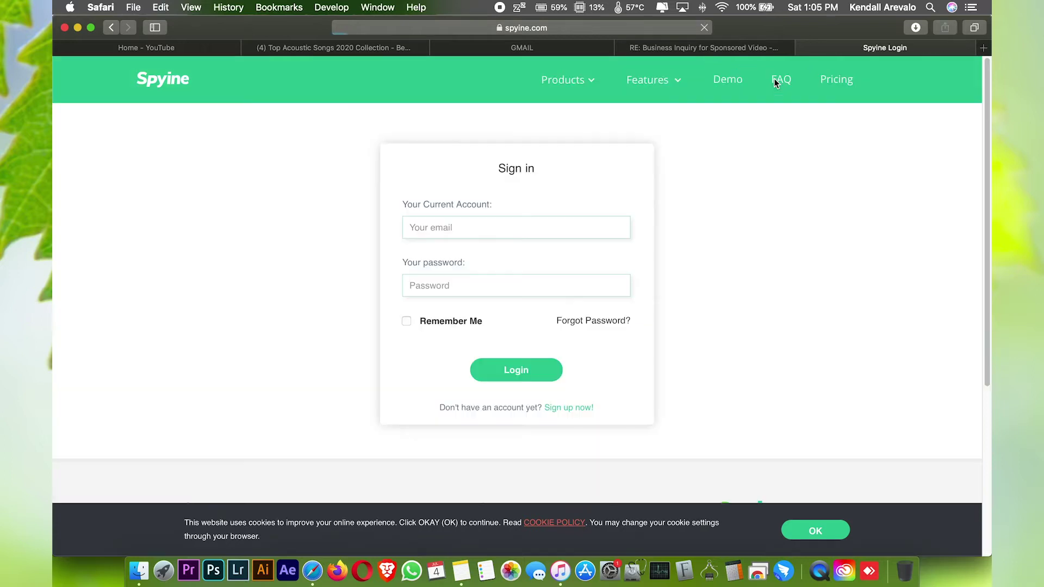
click(530, 228)
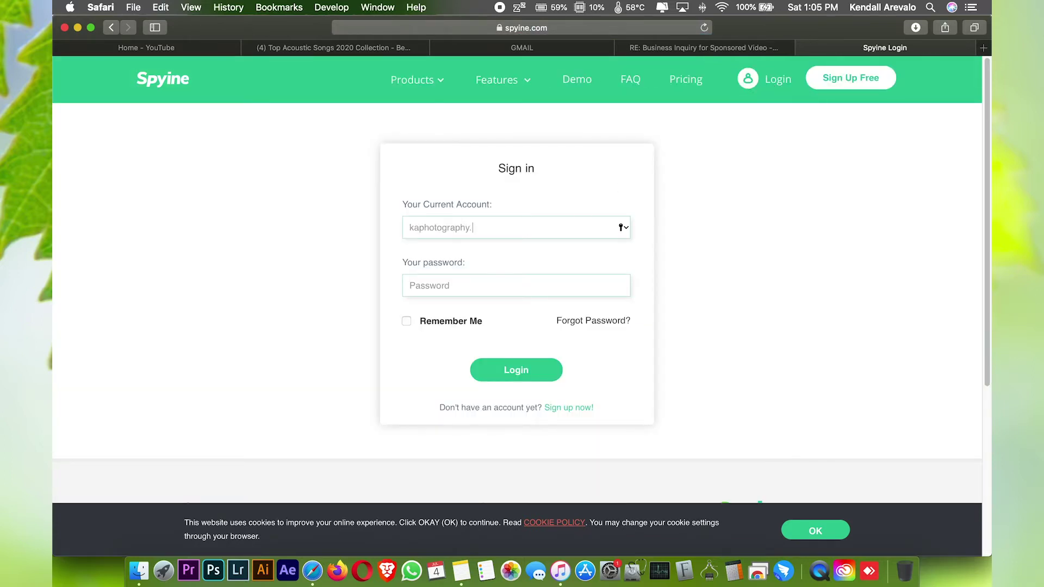
key(Tab)
key(Return)
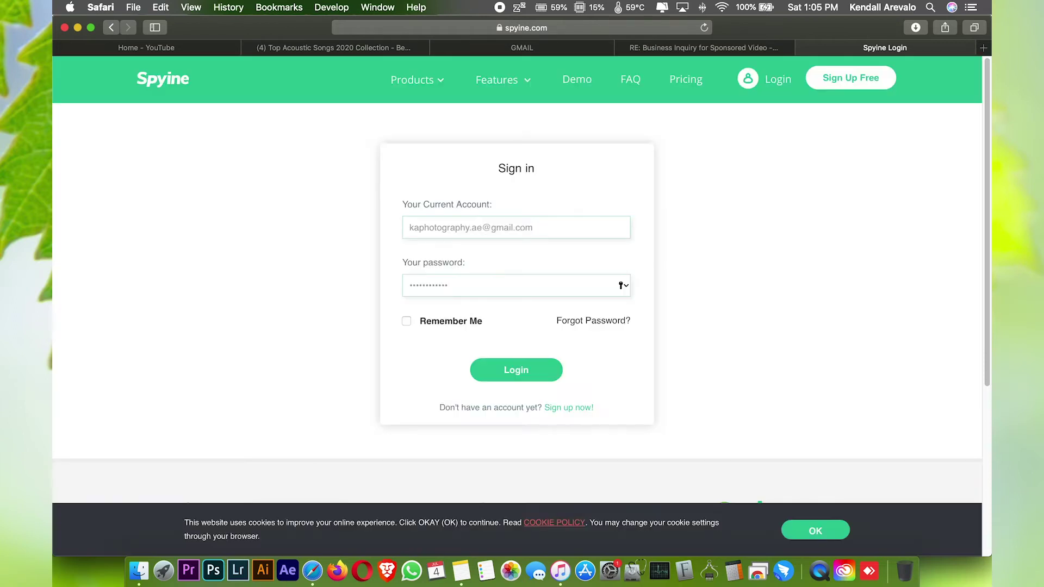
click(523, 367)
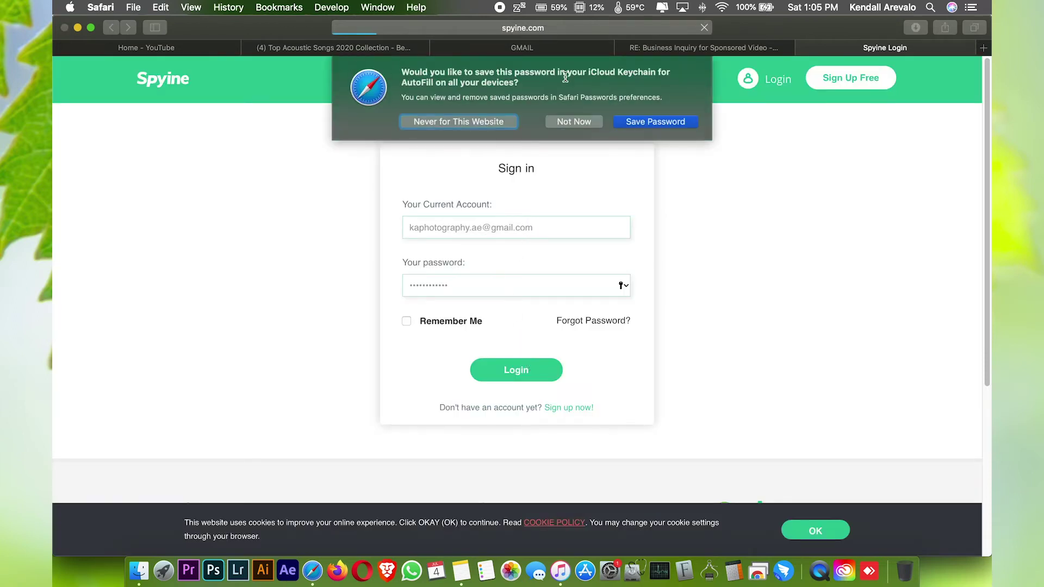
click(572, 121)
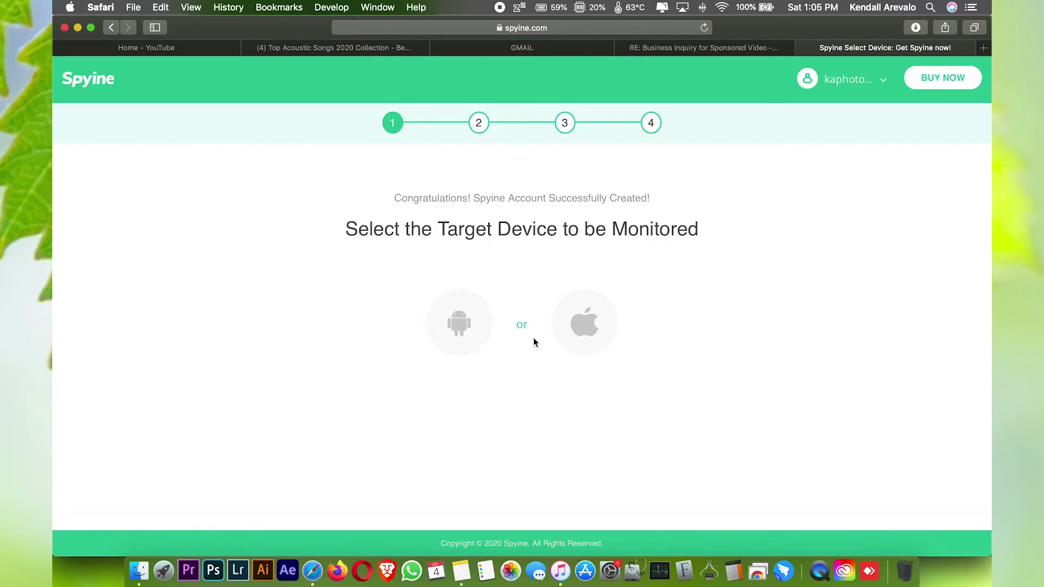
click(597, 323)
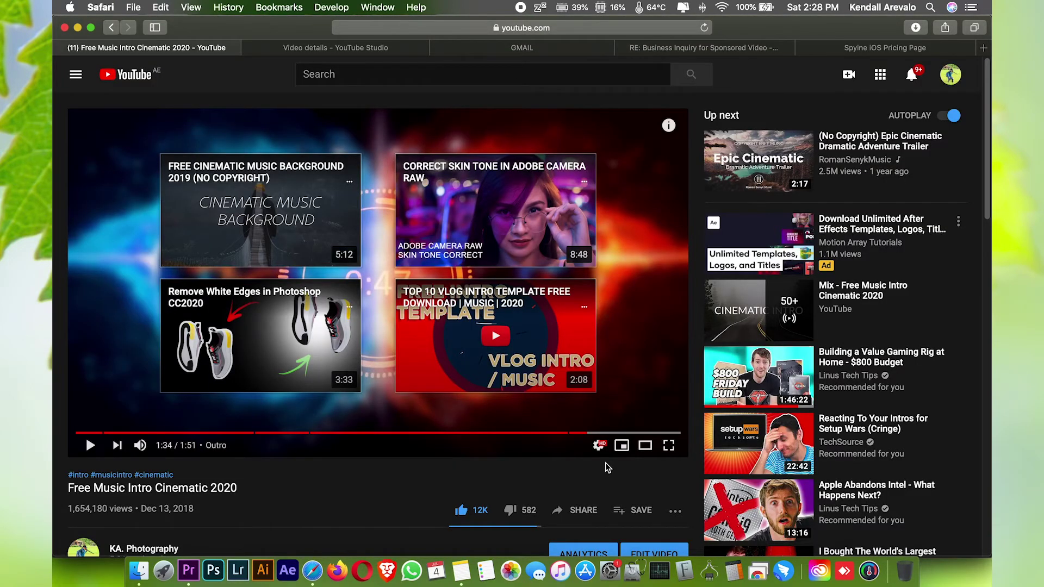
scroll(605, 467, down, 2)
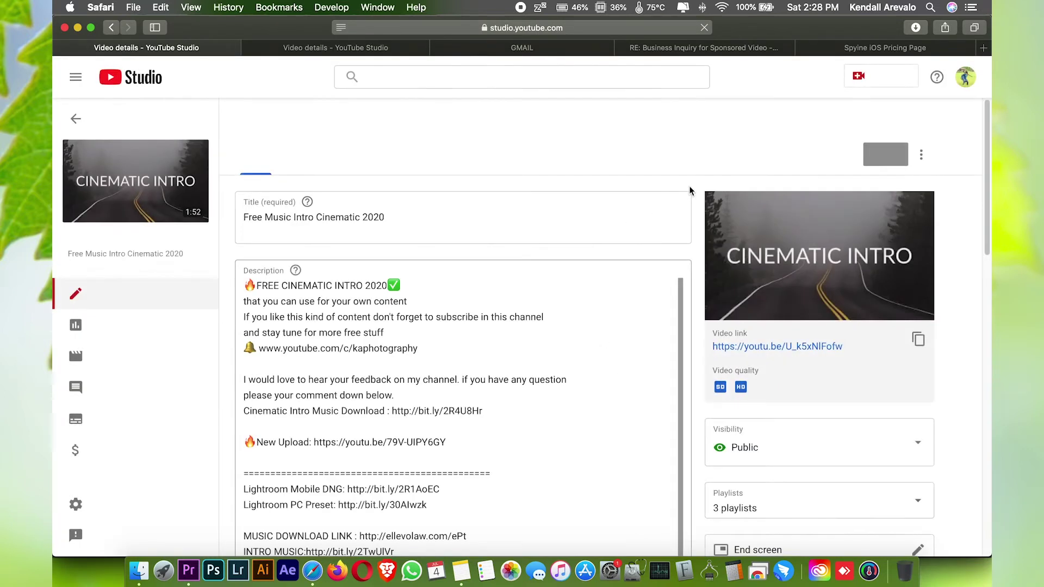
scroll(596, 319, down, 2)
scroll(596, 319, down, 5)
scroll(762, 348, down, 10)
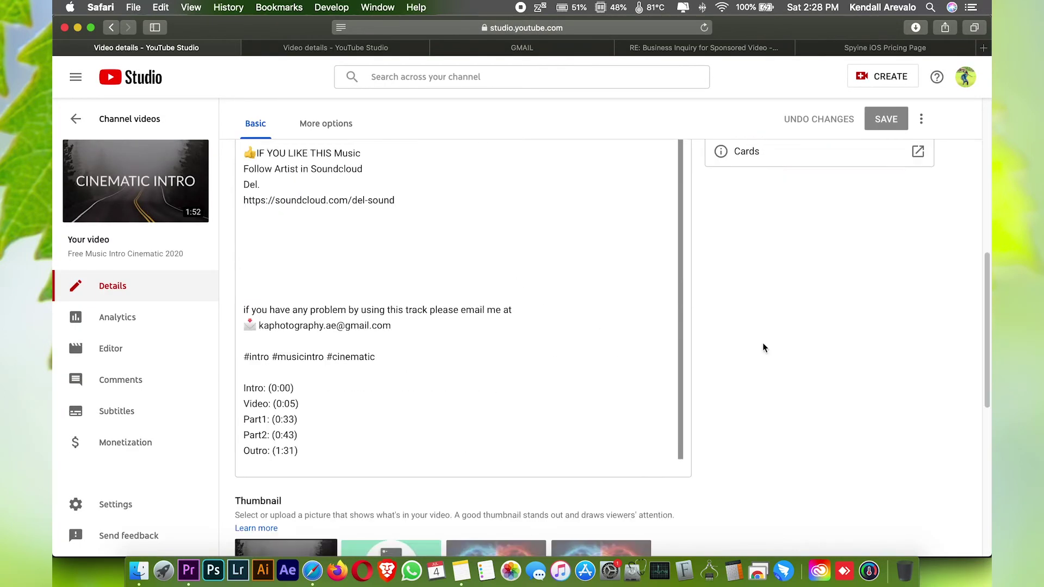
scroll(754, 343, down, 5)
scroll(744, 338, up, 7)
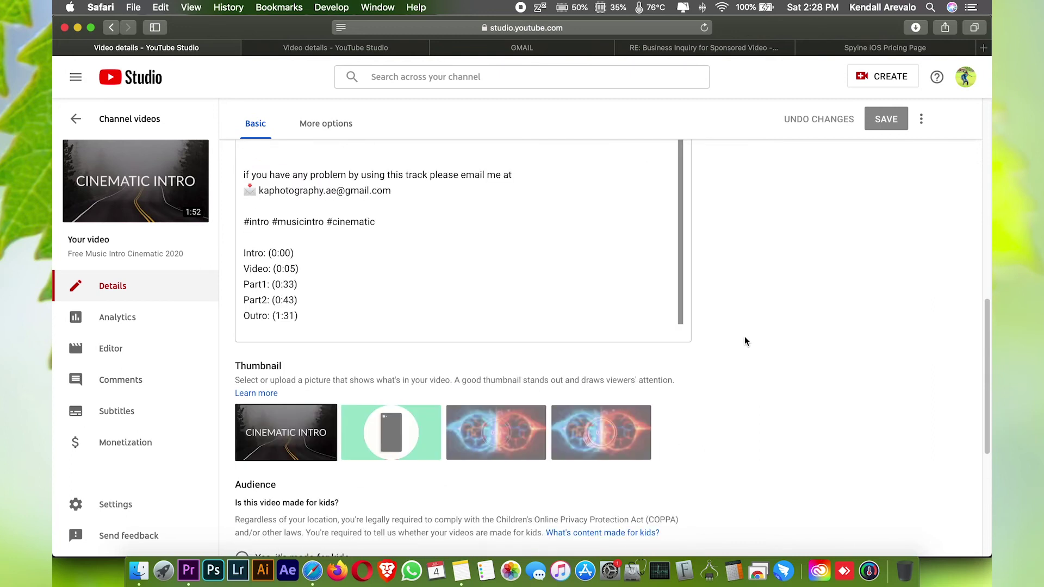
- Select and review the Intro–Outro chapter lines at the end of the Free Music Intro Cinematic 2020 description
click(270, 253)
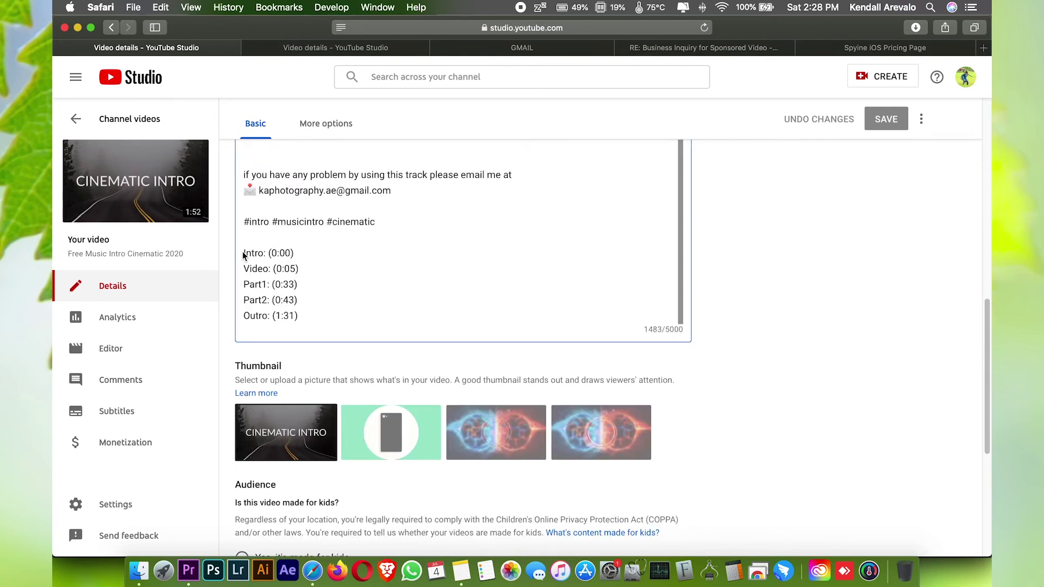
drag(243, 253, 310, 313)
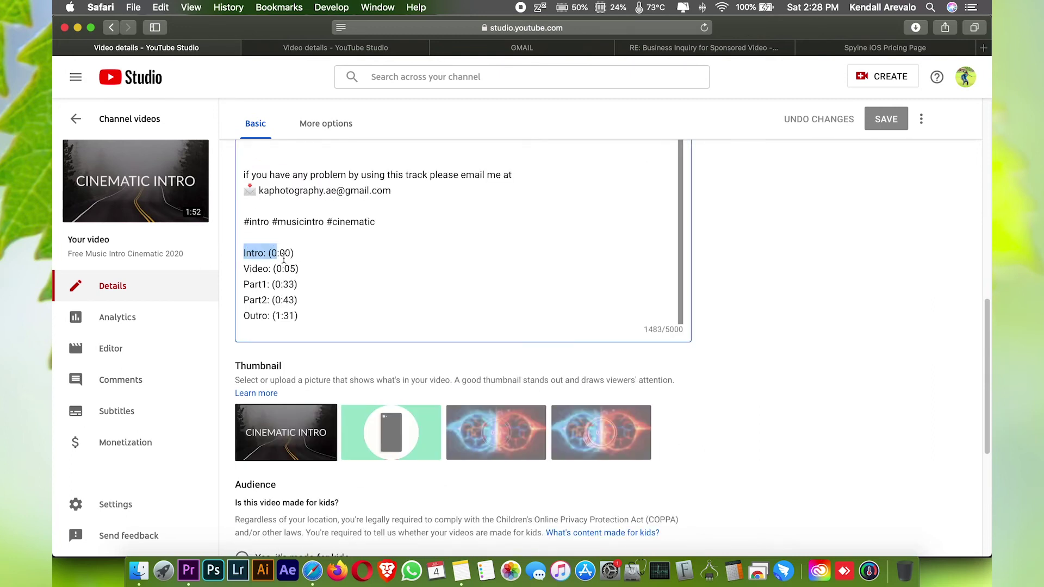
click(297, 318)
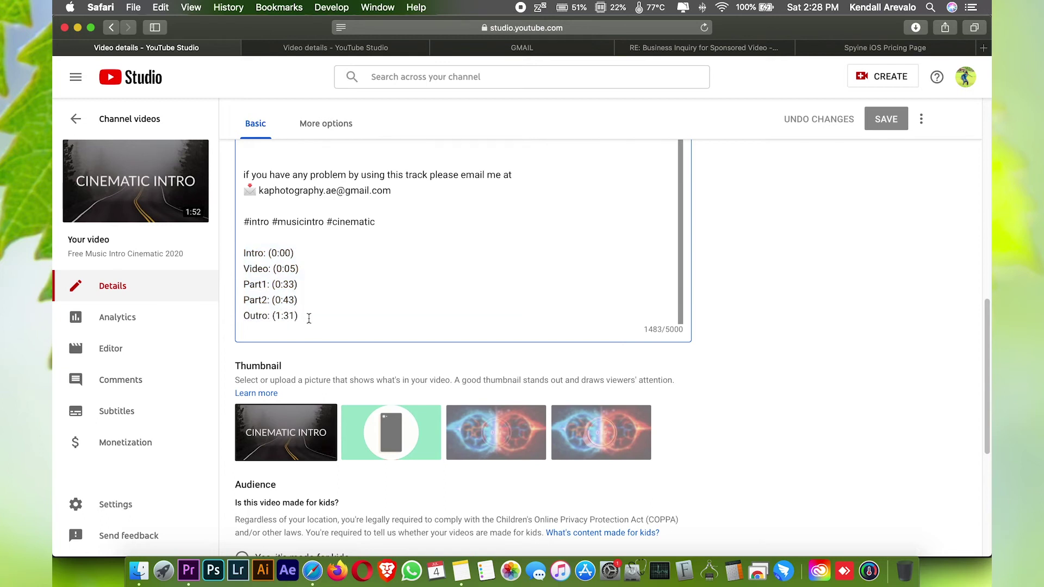
click(886, 122)
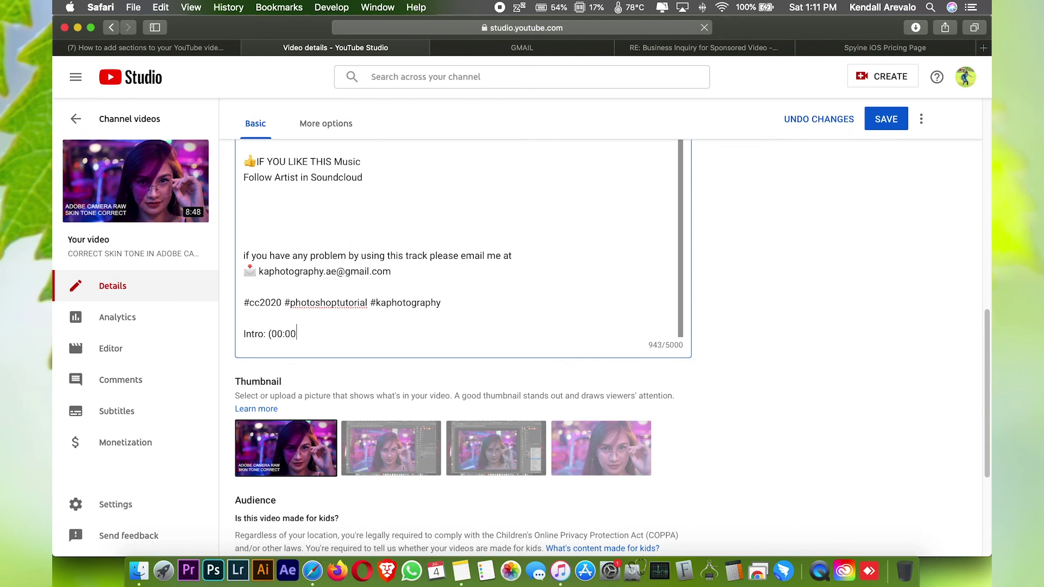
text())
- Add Intro 0:00, Video 0:10 and Outro 8:00 chapter lines, correct Intro's time, and save
key(Return)
text(Video: (0:10)
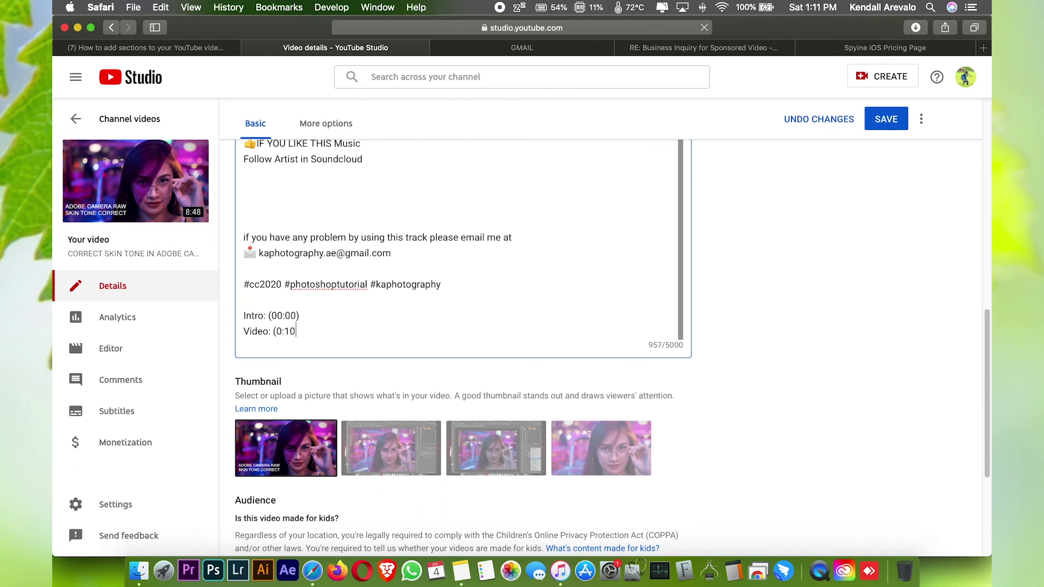
click(277, 315)
key(BackSpace)
key(Return)
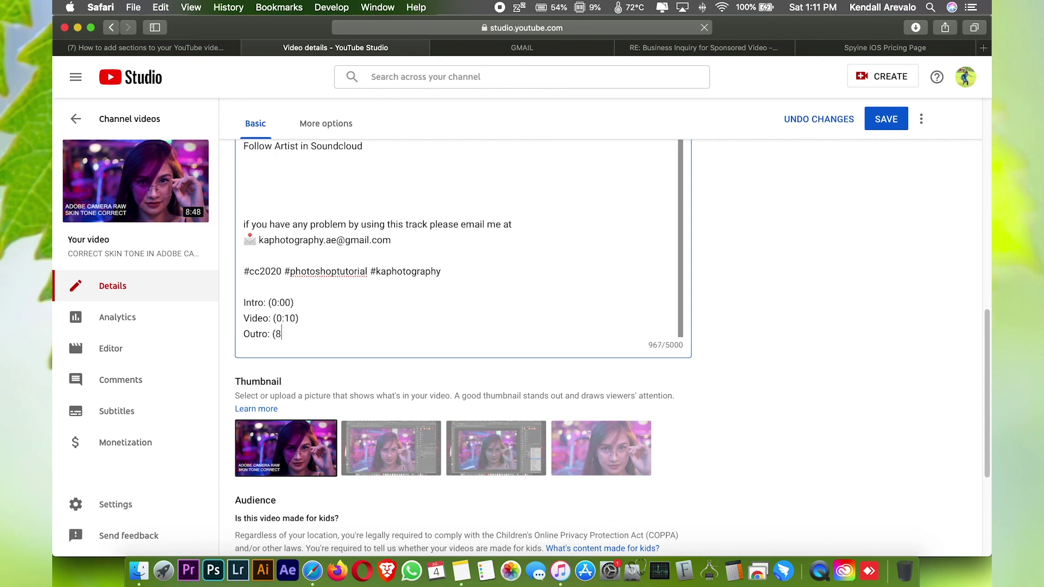
click(886, 119)
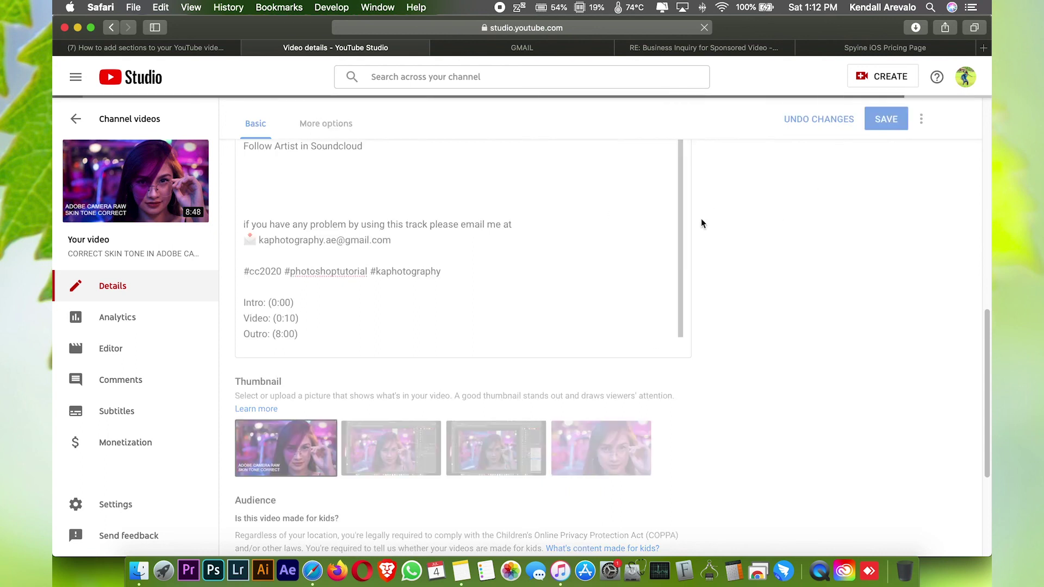